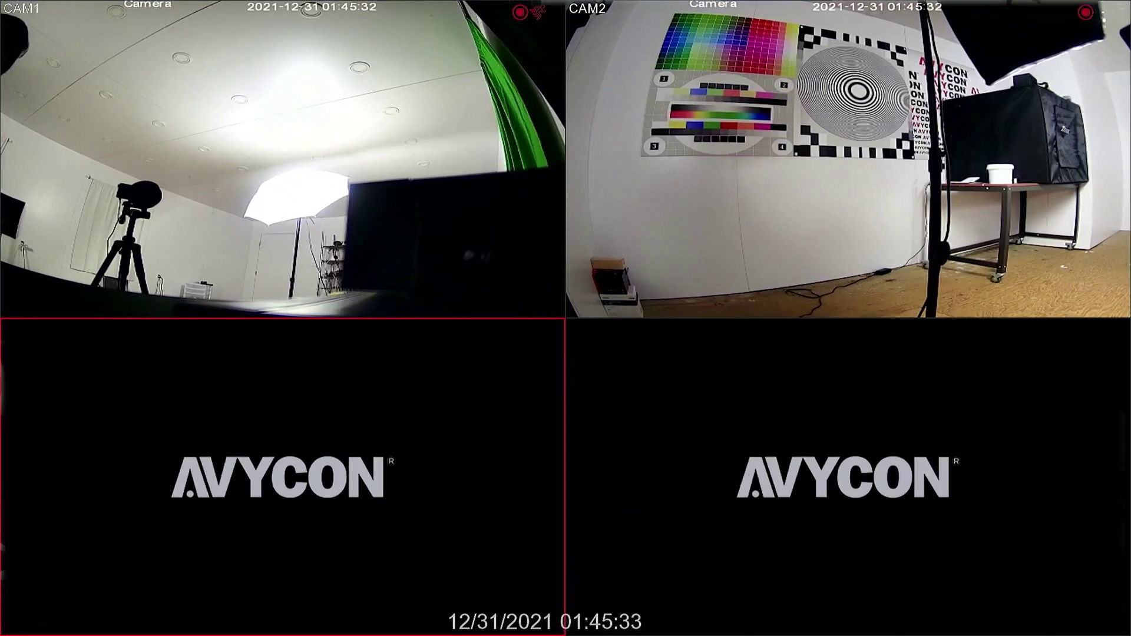
Go to Settings > Smart Analytics > Recognition from the main menu
click(20, 627)
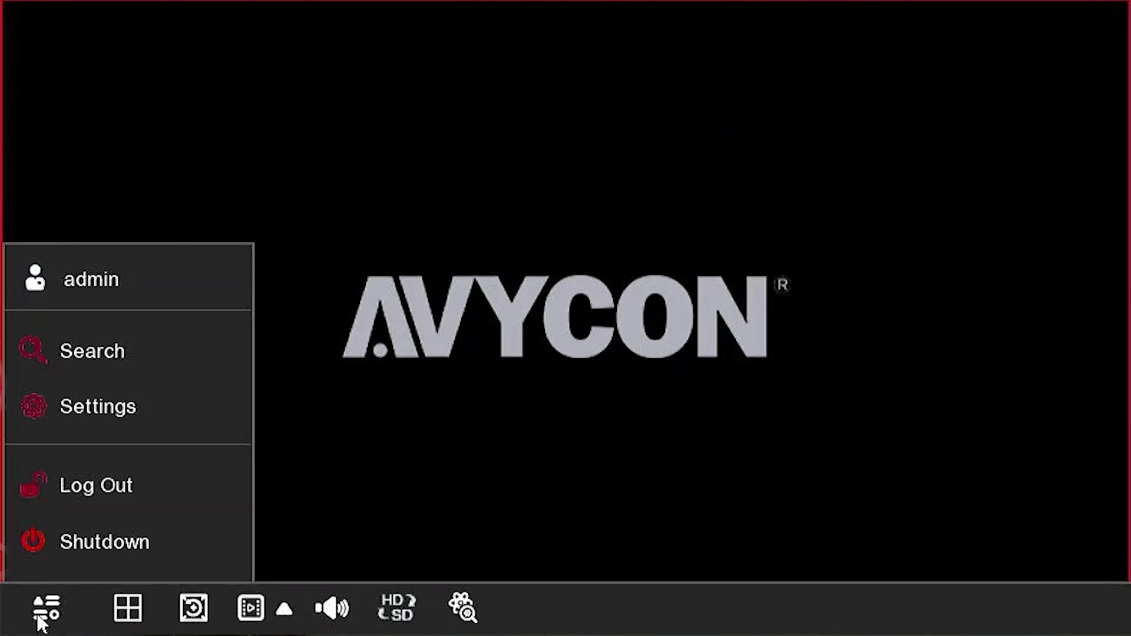
click(67, 420)
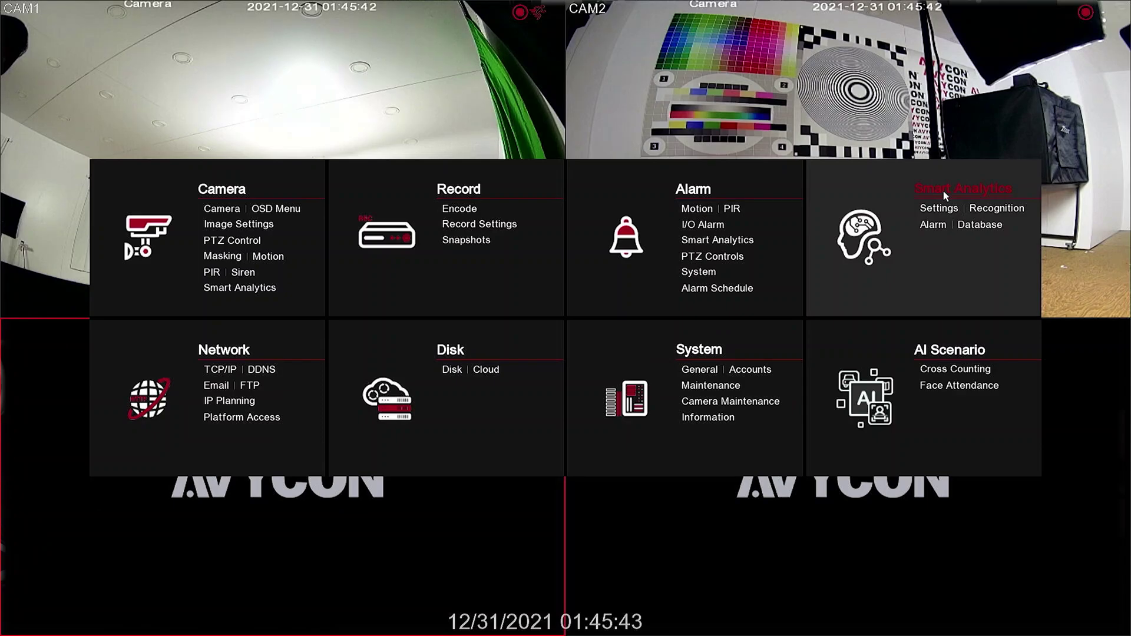
click(944, 194)
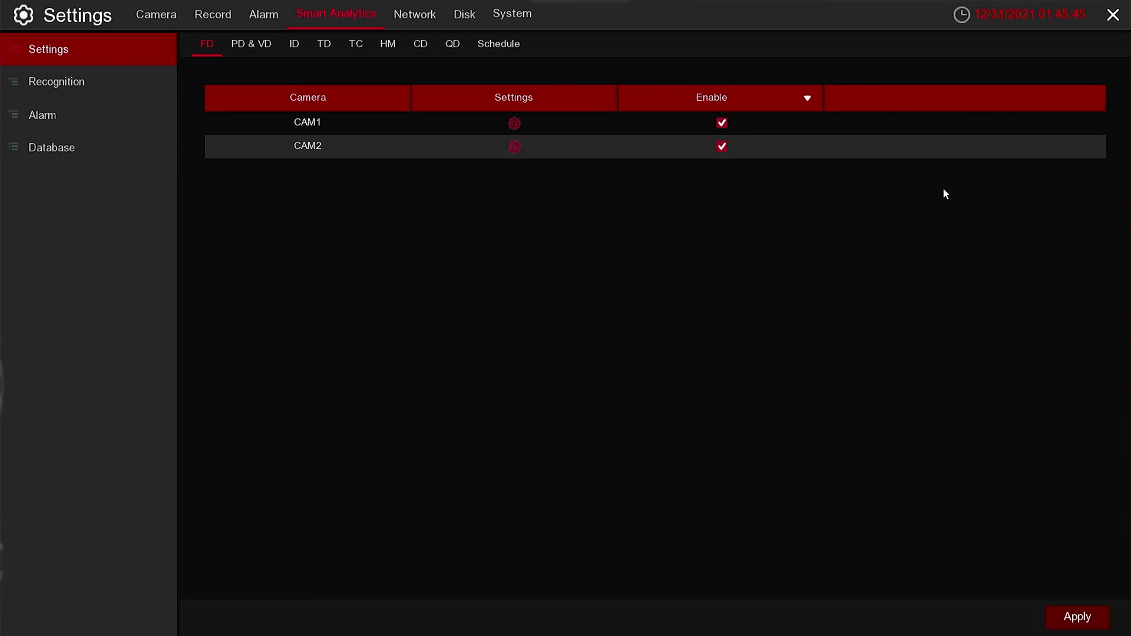
click(52, 91)
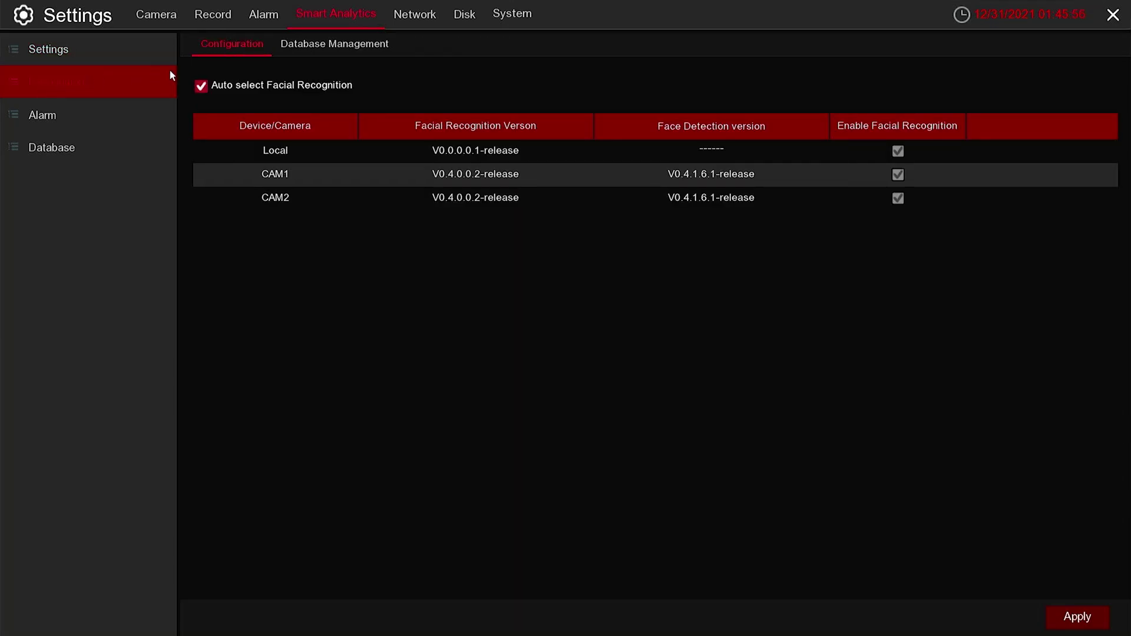
In Database Management, add a face group named 'Intruder' and apply the settings
click(329, 48)
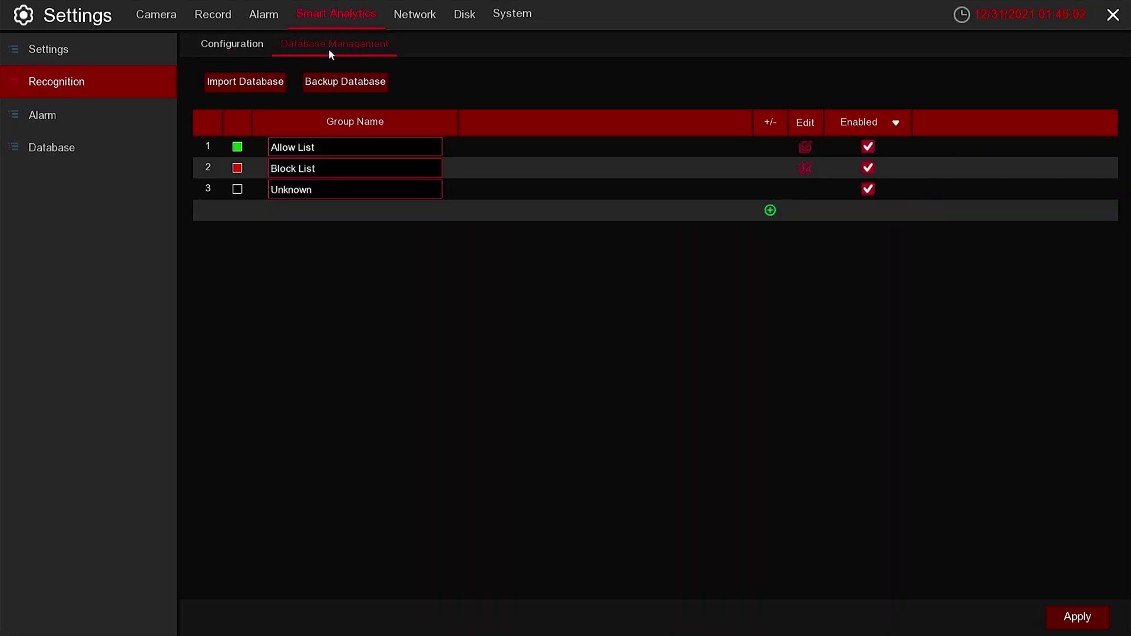
click(771, 211)
text(Intruder)
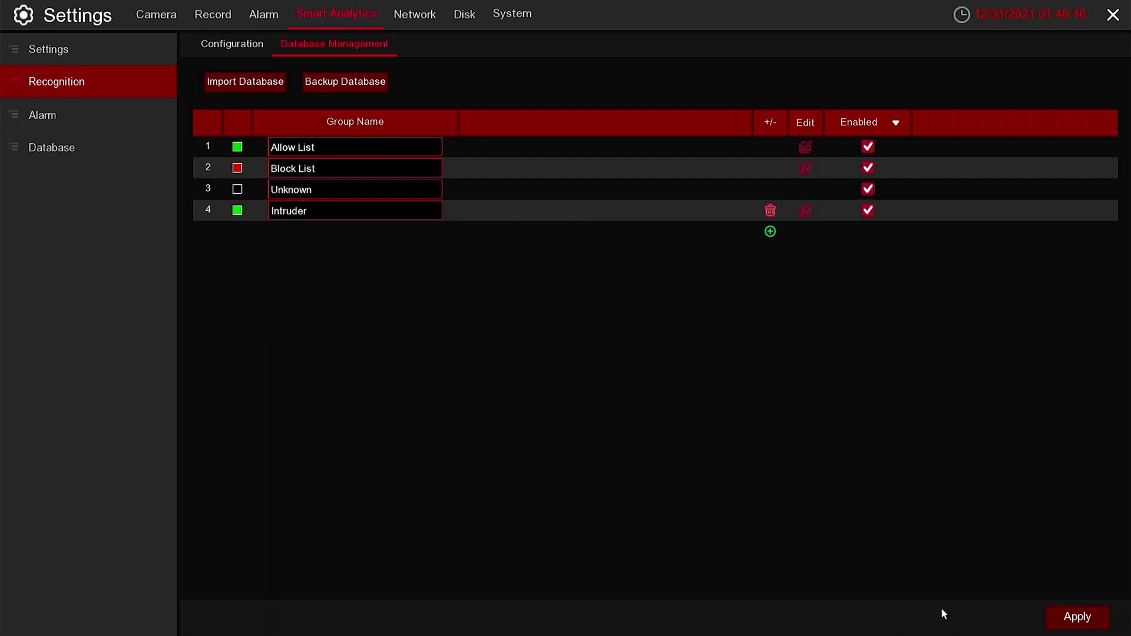
click(1068, 620)
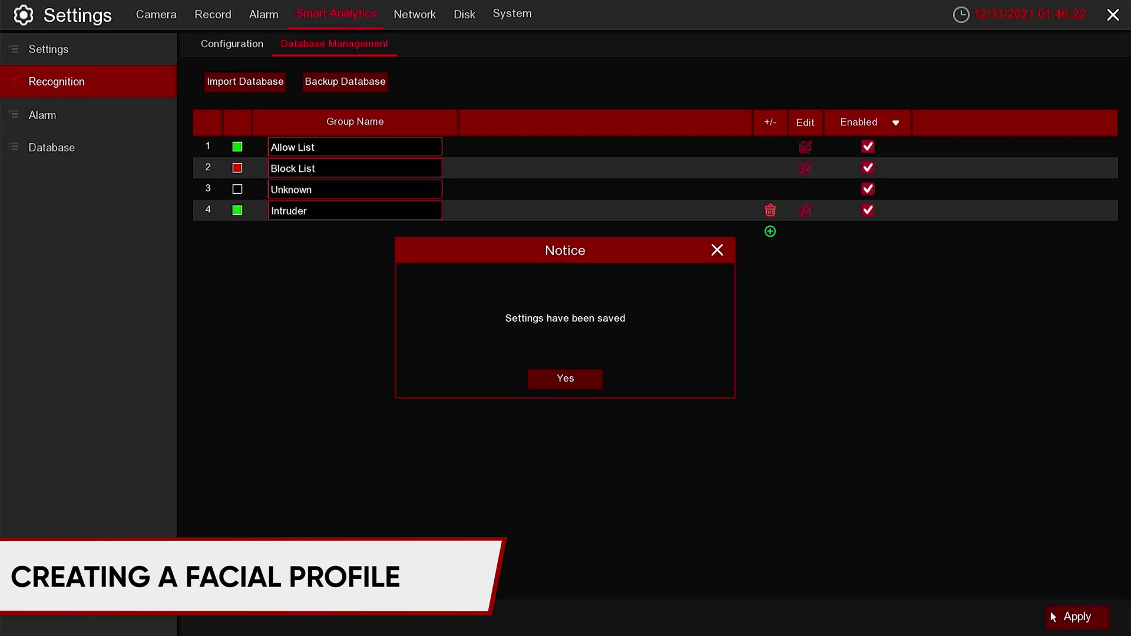
Open Database > Faces Search and set the start date to 12/24/2021
click(592, 379)
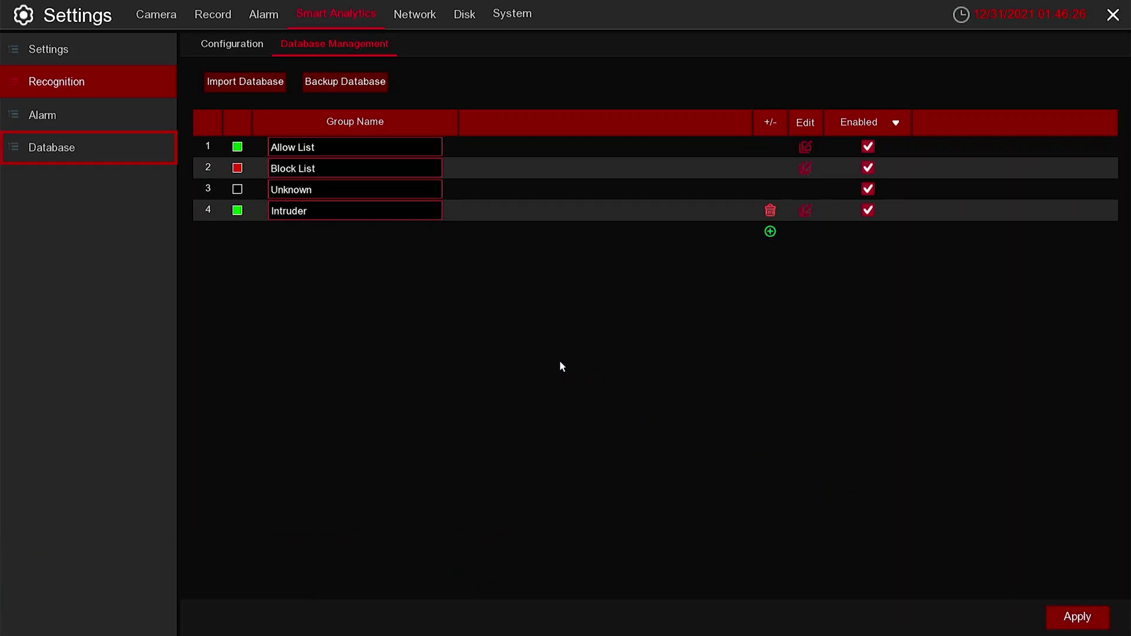
click(72, 144)
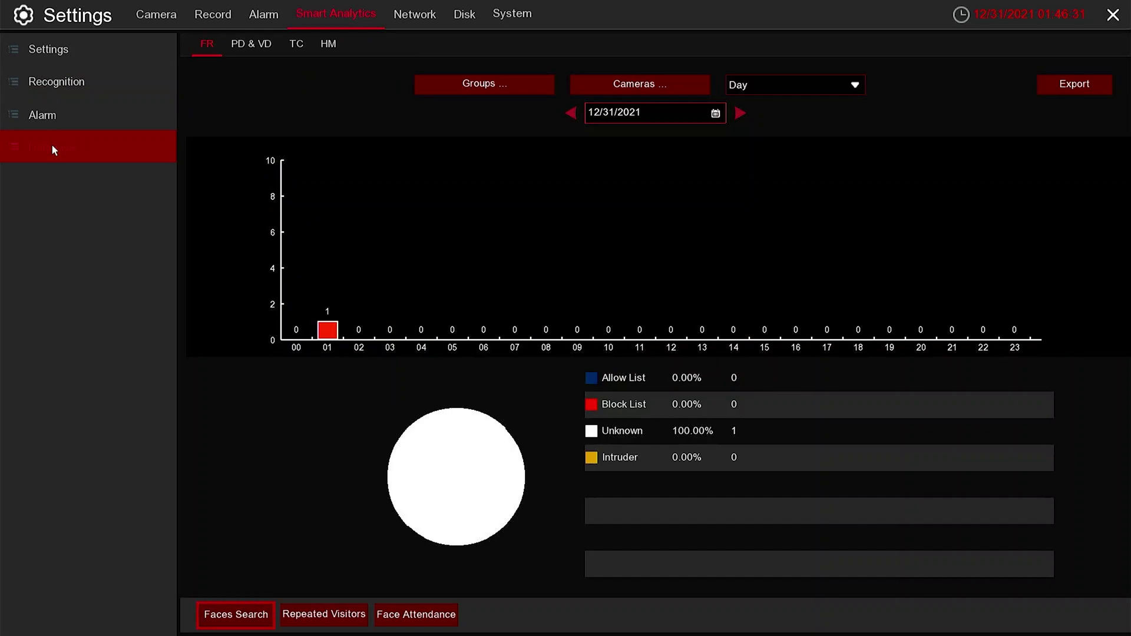
click(246, 617)
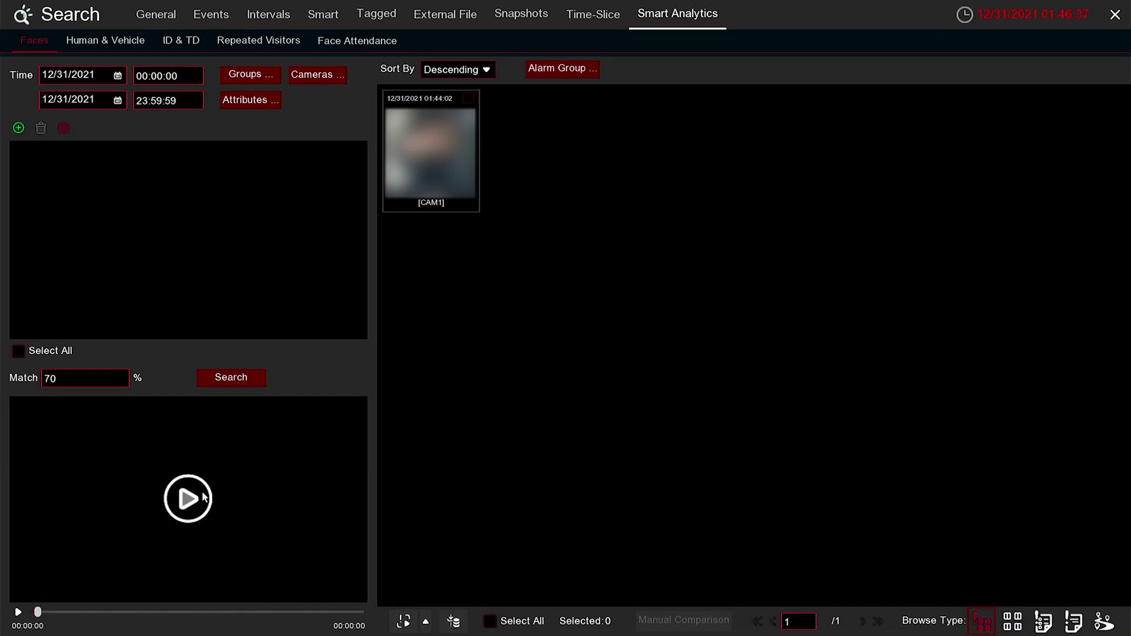
click(118, 75)
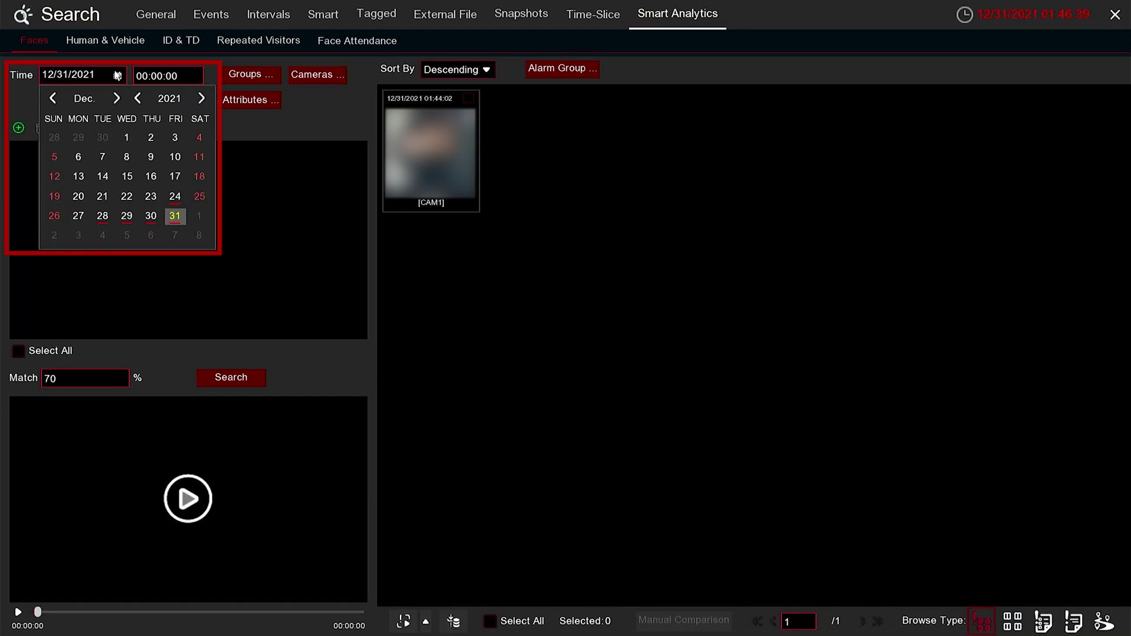
click(175, 197)
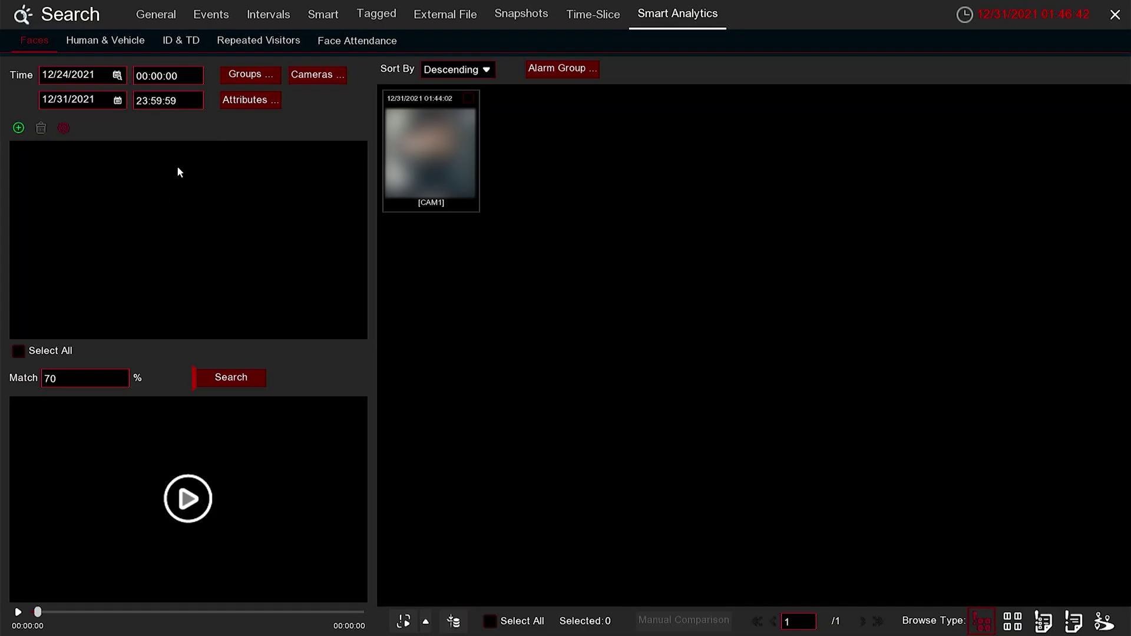
Search faces for 12/24–12/31/2021 and select the CAM2 face captured at 06:57:42
click(223, 380)
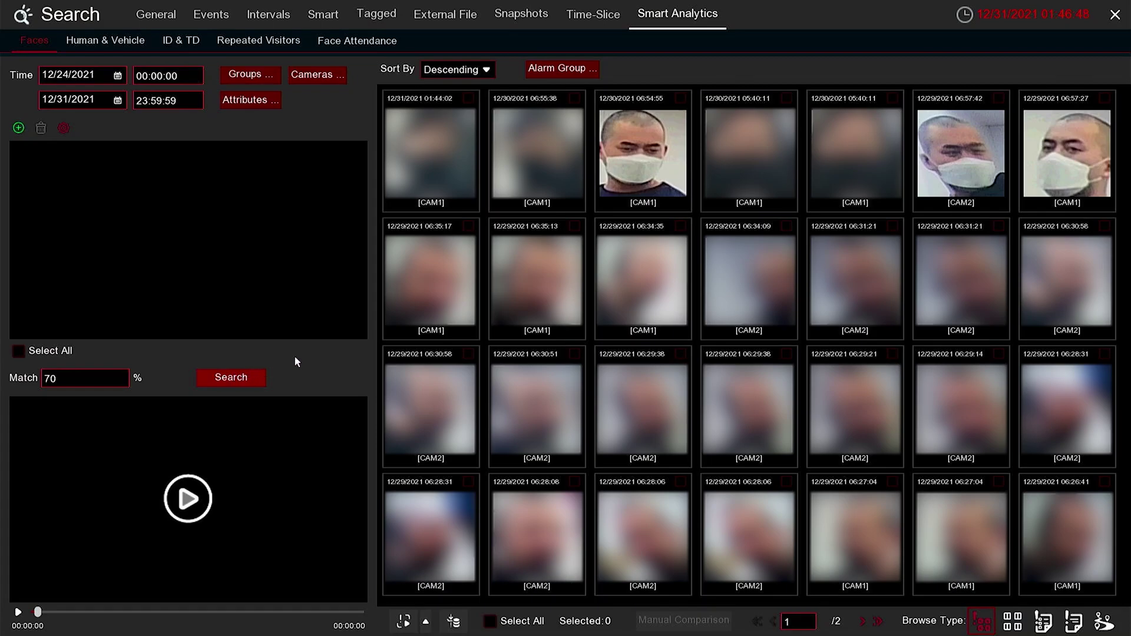
click(960, 184)
right_click(961, 184)
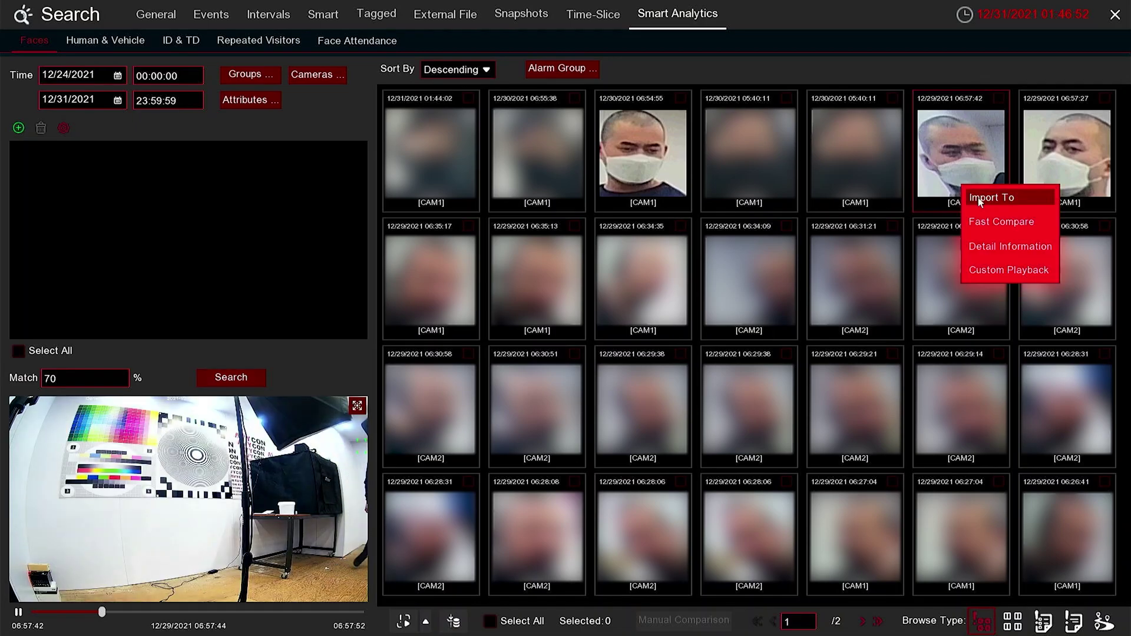
Import that face into the [G8] Intruder group as a new facial profile
click(978, 196)
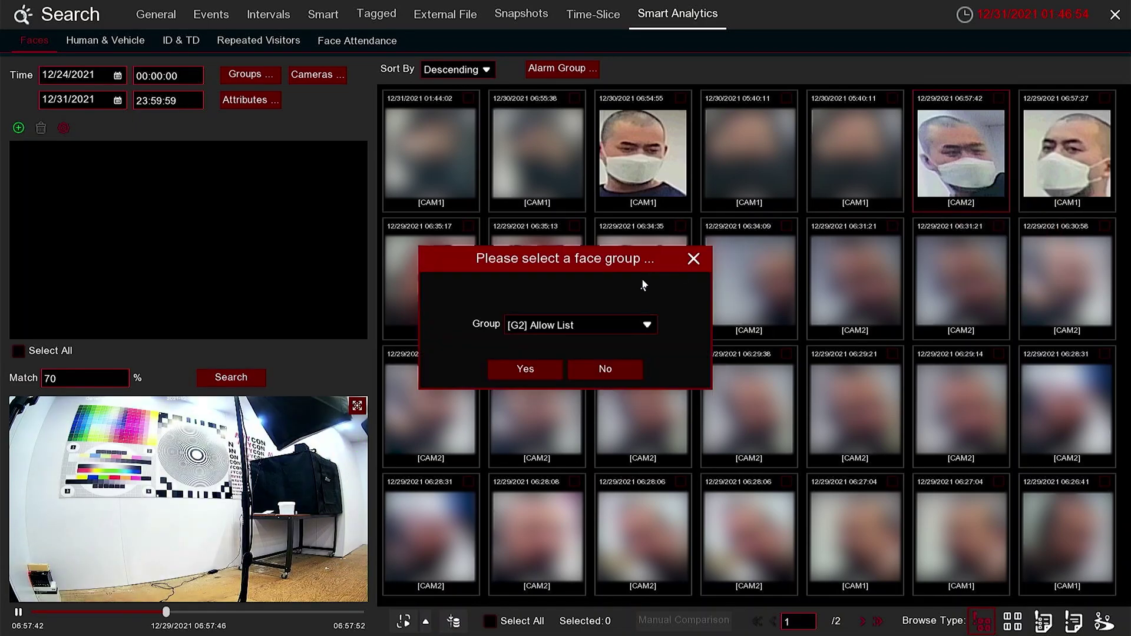
click(590, 324)
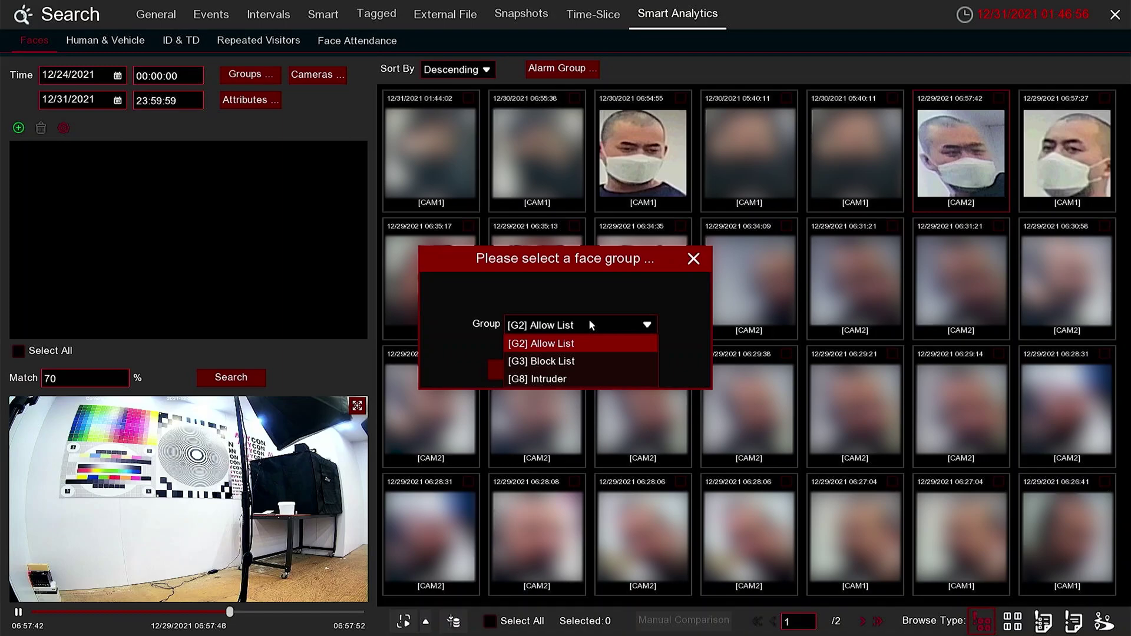
click(547, 379)
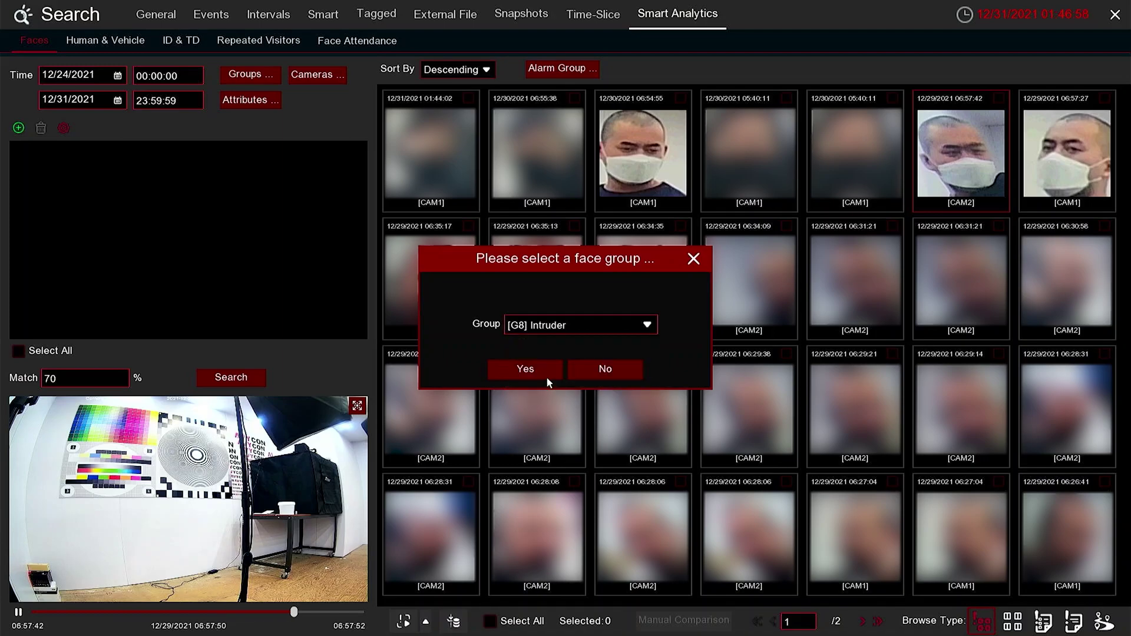
click(547, 379)
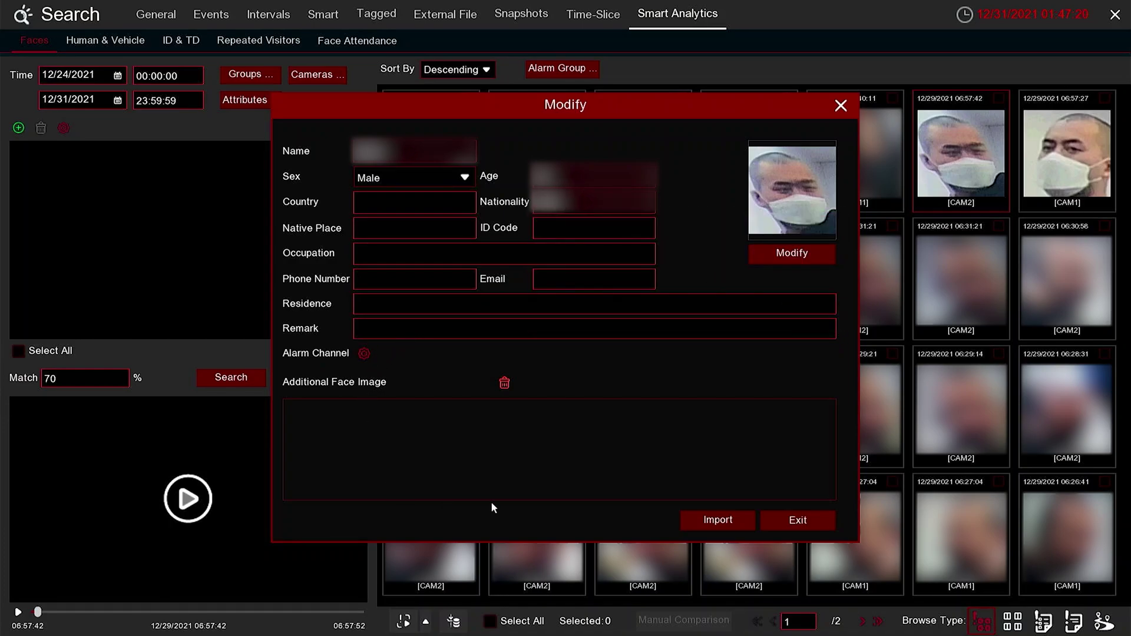
click(706, 525)
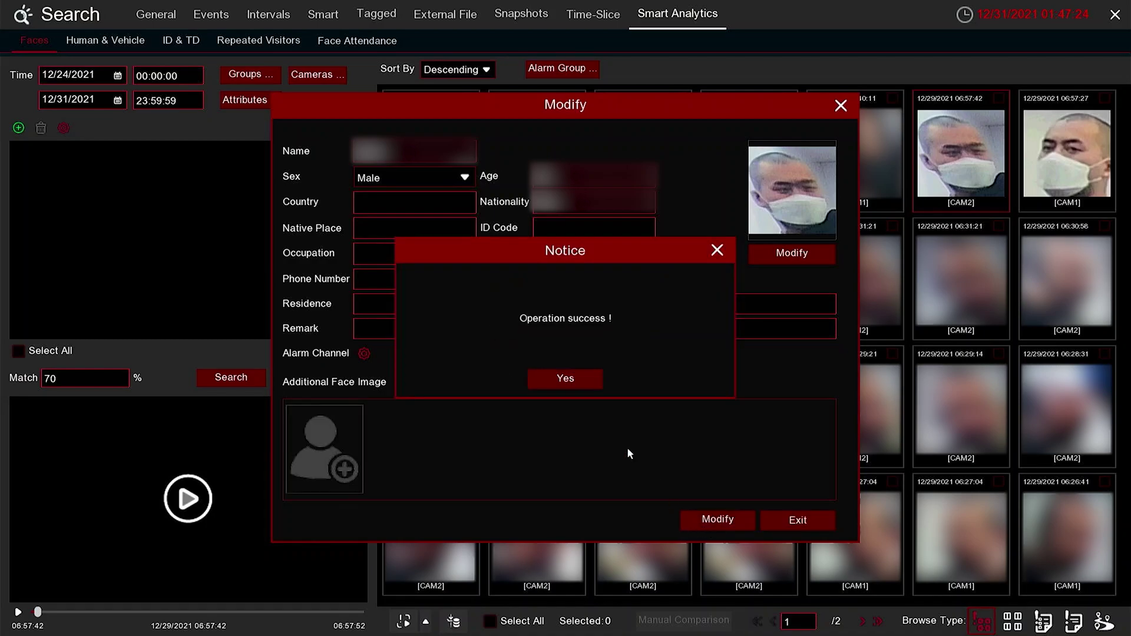
click(567, 381)
Search Local Storage Device for matching face images starting from 12/23/2021
click(341, 469)
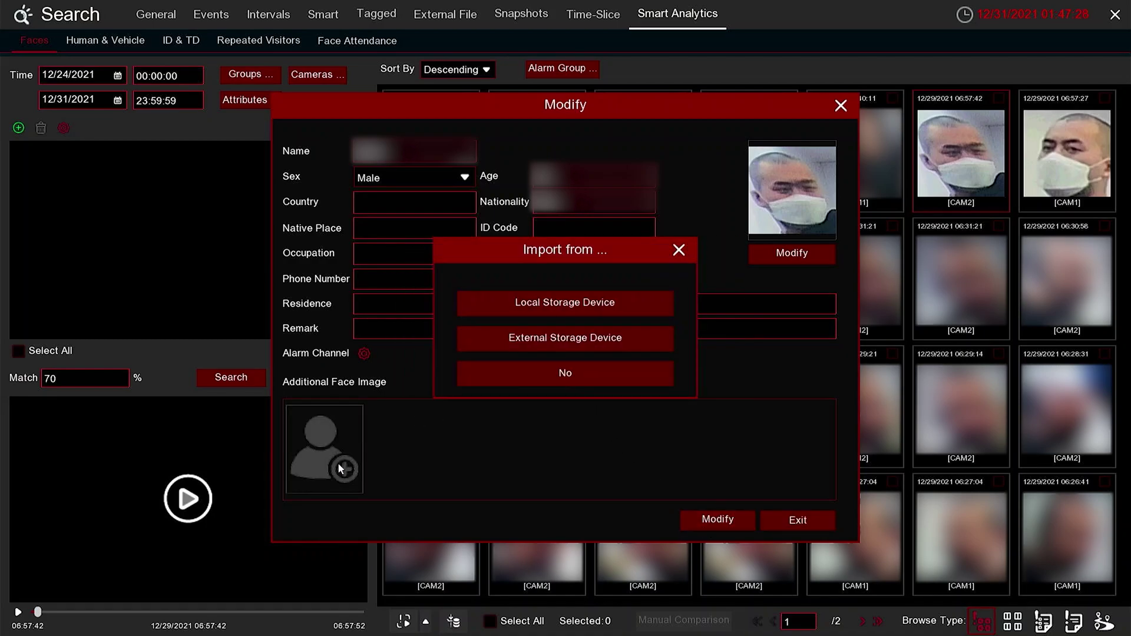
click(475, 310)
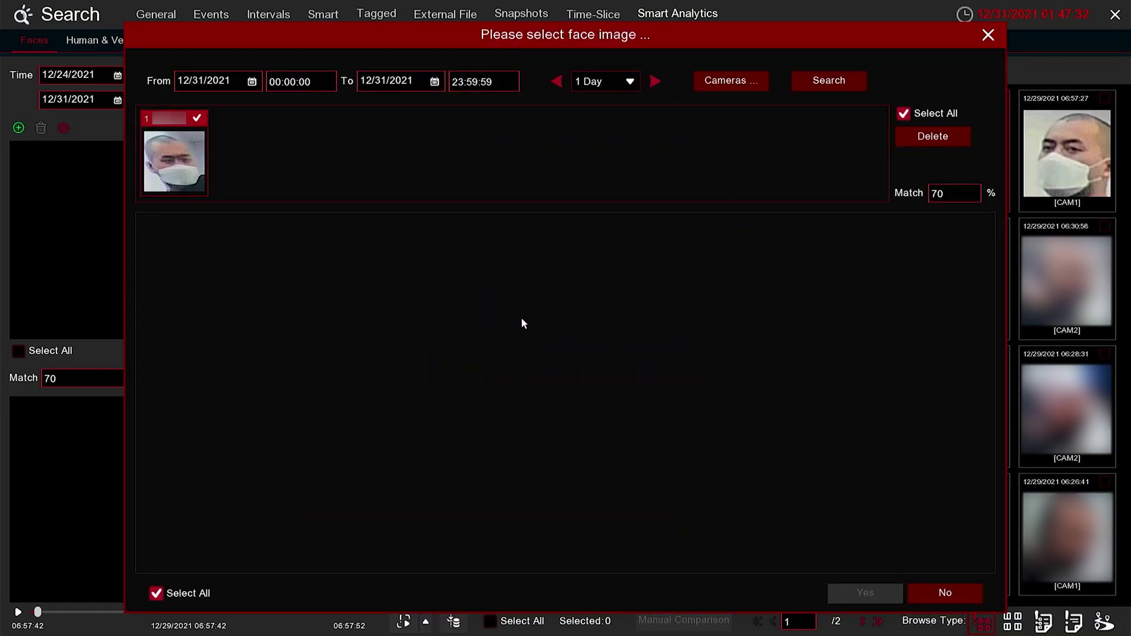
click(250, 81)
click(285, 200)
click(859, 88)
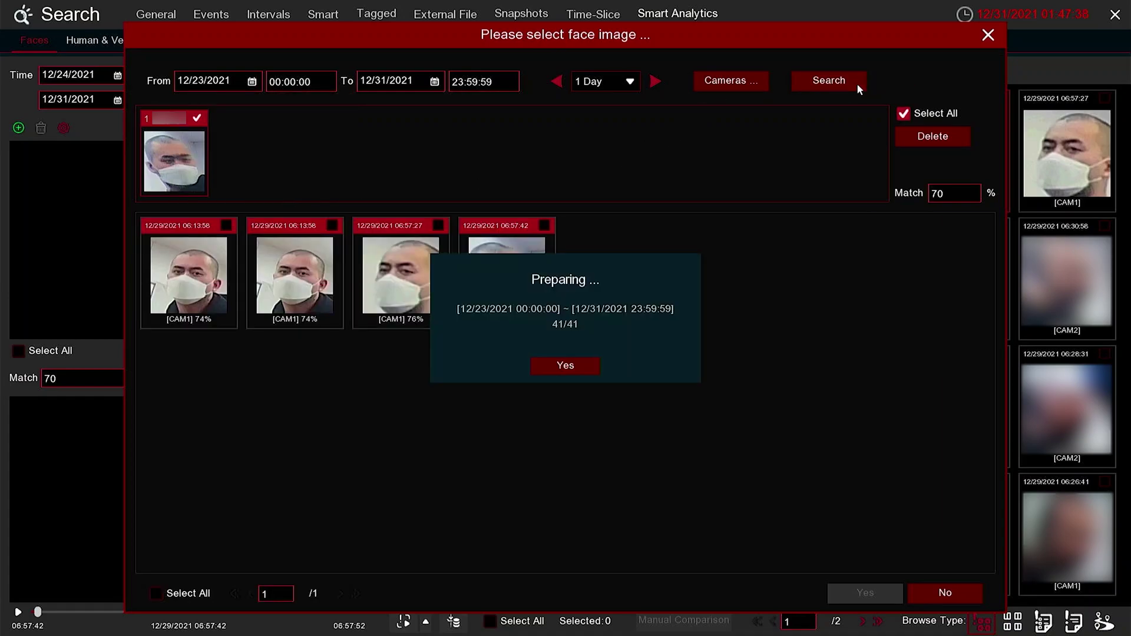
Attach all four matching images to the profile and save it with Modify
click(226, 225)
click(333, 226)
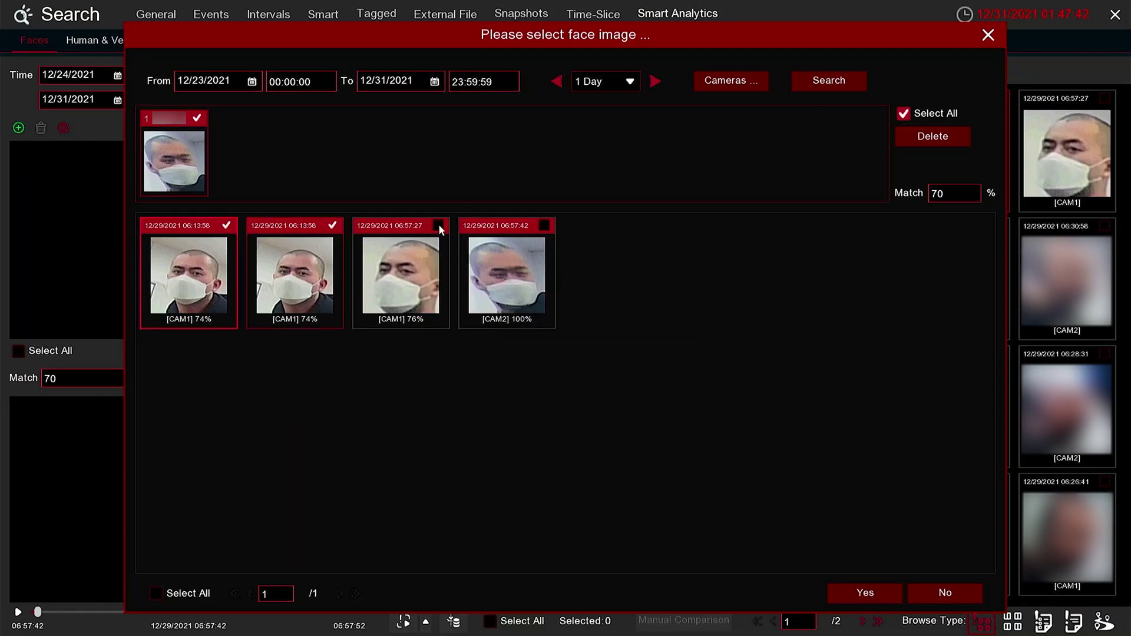
click(438, 225)
click(544, 225)
click(848, 596)
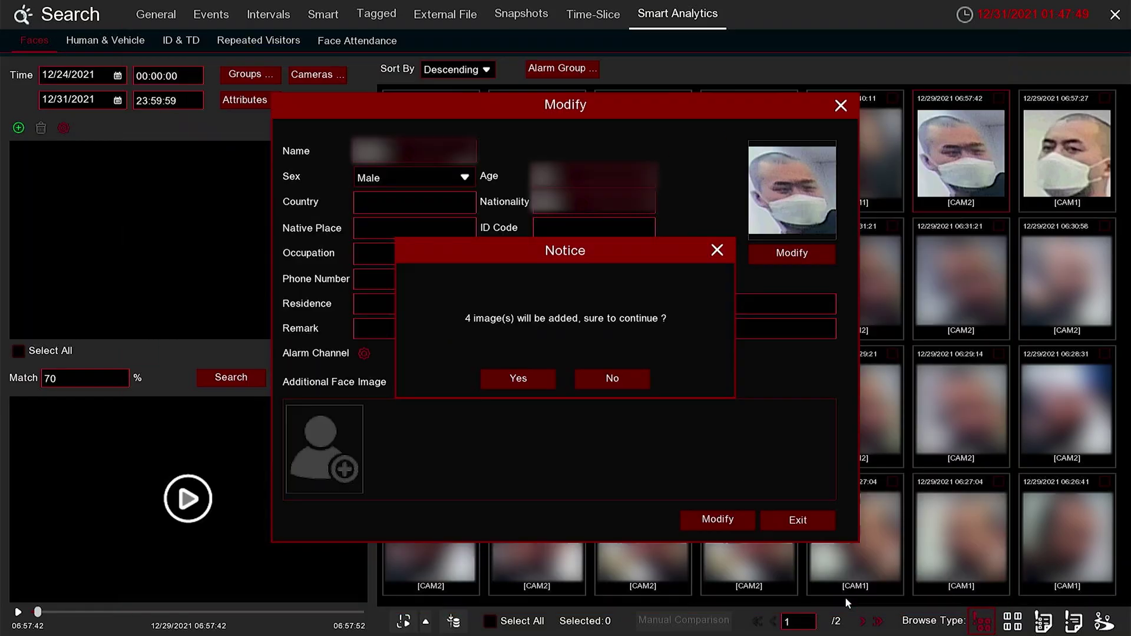
click(547, 379)
click(748, 524)
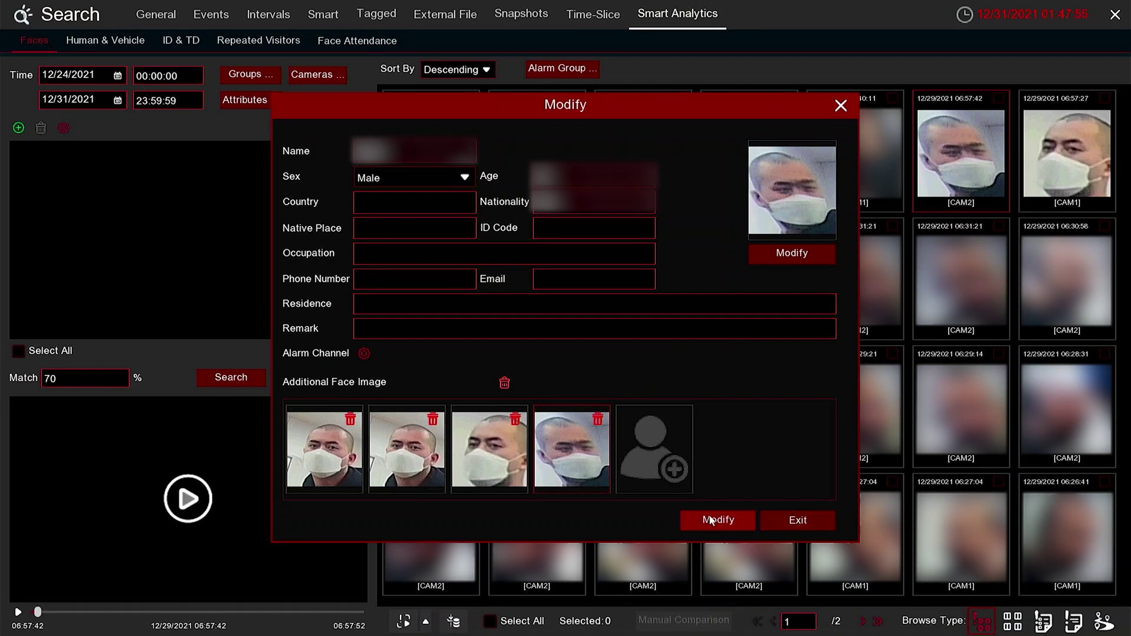
click(554, 369)
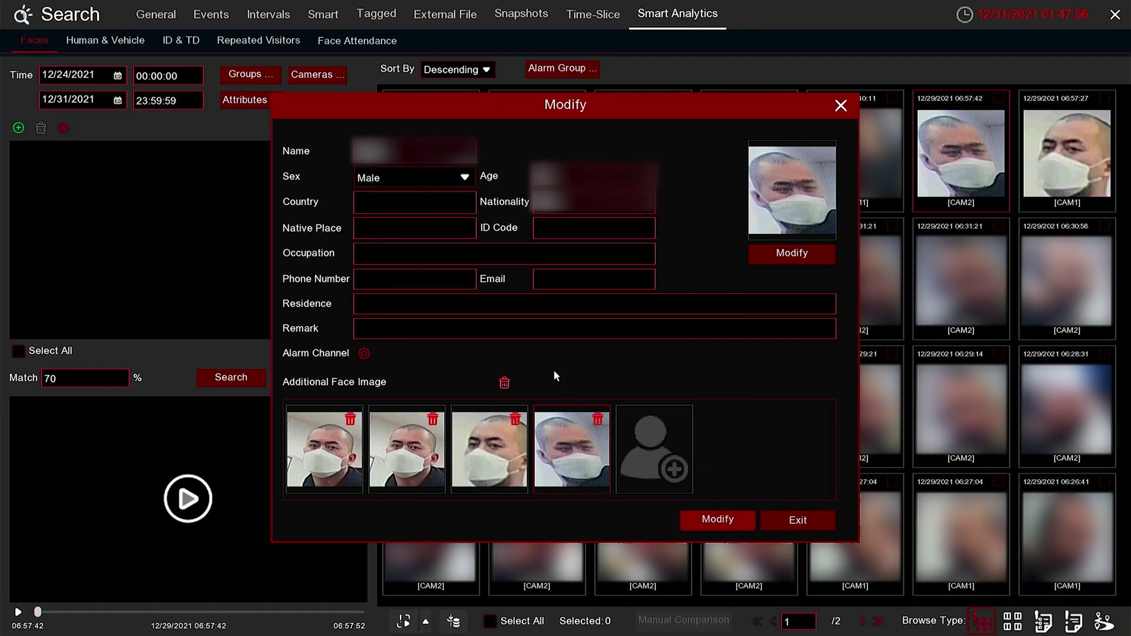
Exit the Modify dialog to return to the 12/24–12/31/2021 face search results
click(790, 522)
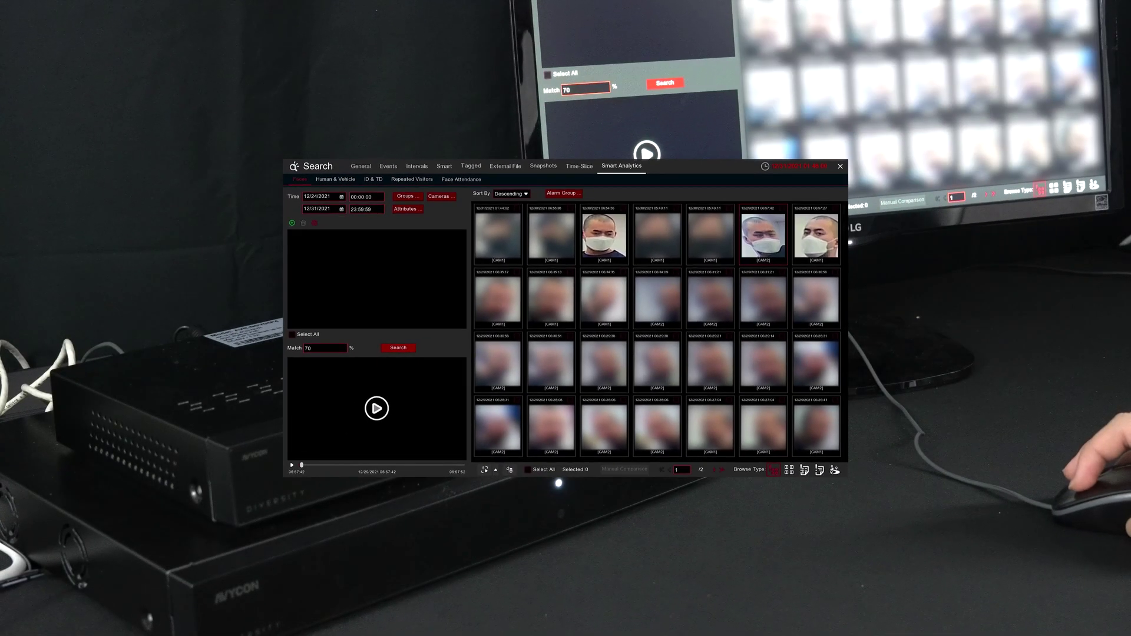